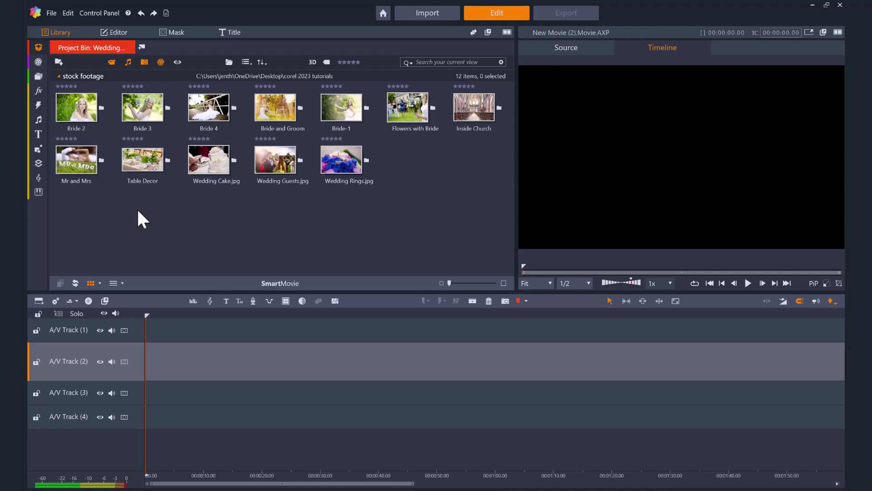
# - Load the p-07.movie.axp template from the P-07 project bin onto the timeline
pyautogui.click(39, 50)
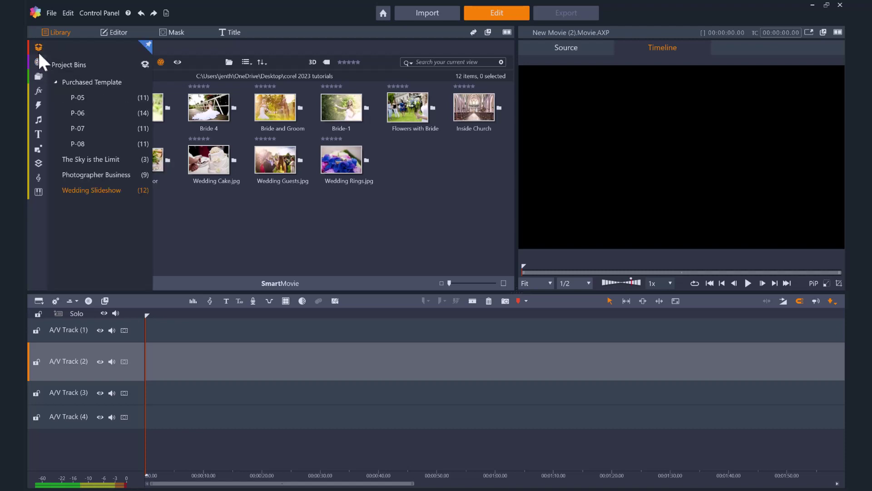
pyautogui.click(100, 128)
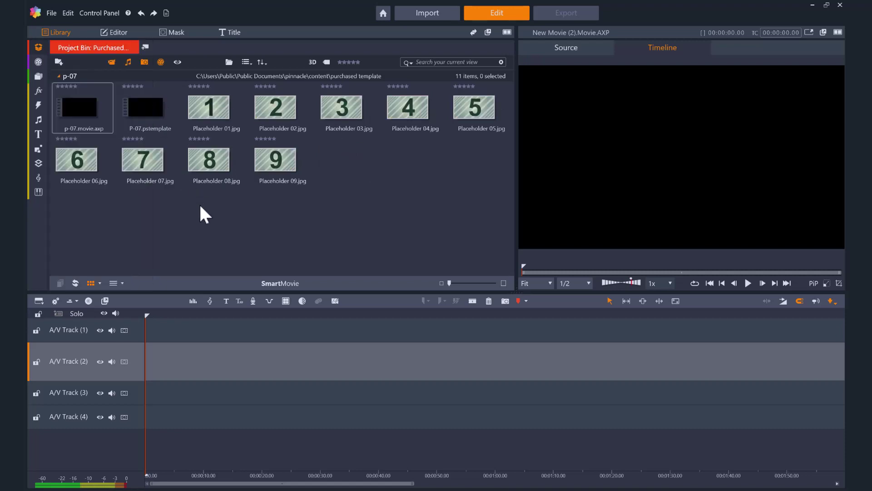
pyautogui.click(100, 110)
pyautogui.doubleClick(99, 111)
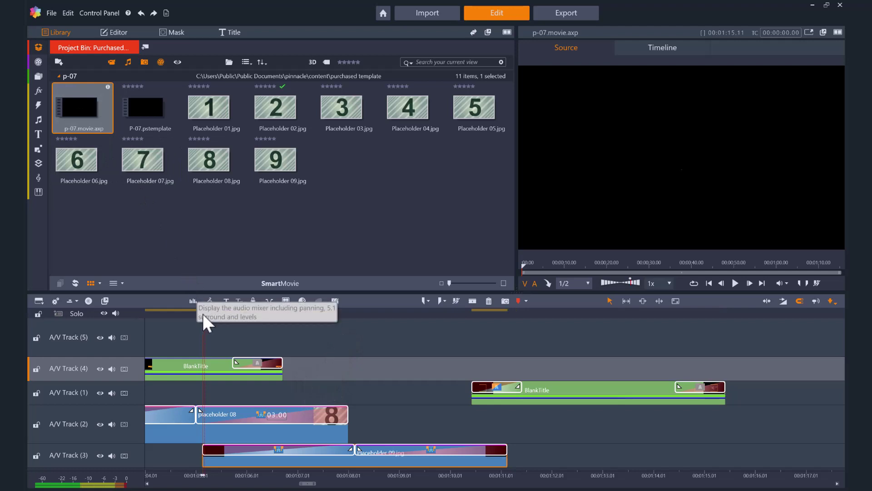
# - Scrub to placeholder 8, adjust the timeline zoom, and scroll back to the timeline's start
pyautogui.moveTo(202, 313); pyautogui.dragTo(310, 323)
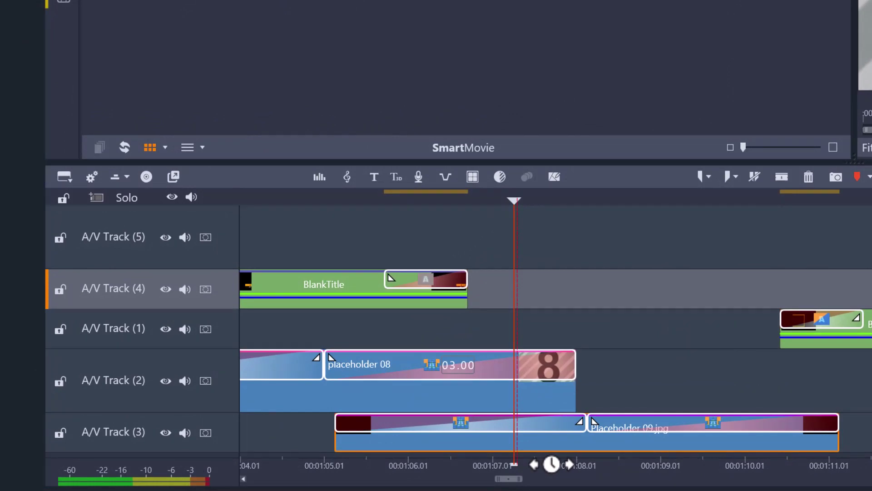
pyautogui.moveTo(554, 464); pyautogui.dragTo(687, 463)
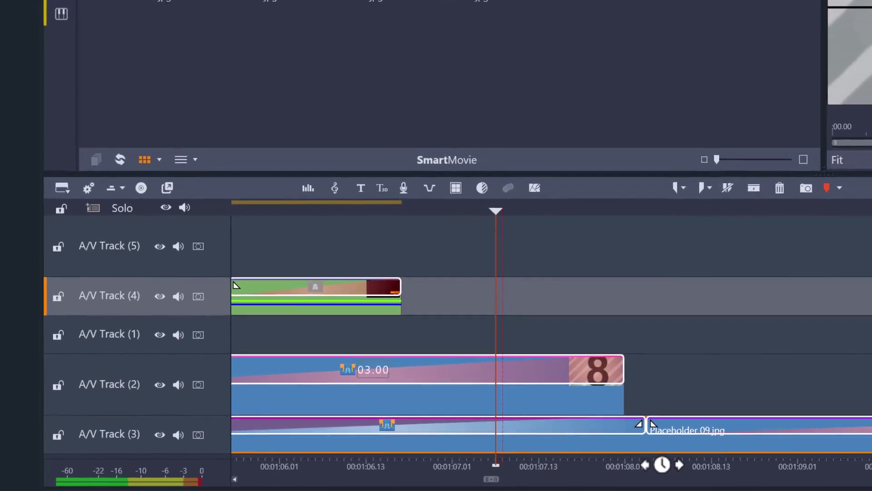
pyautogui.moveTo(686, 463); pyautogui.dragTo(656, 464)
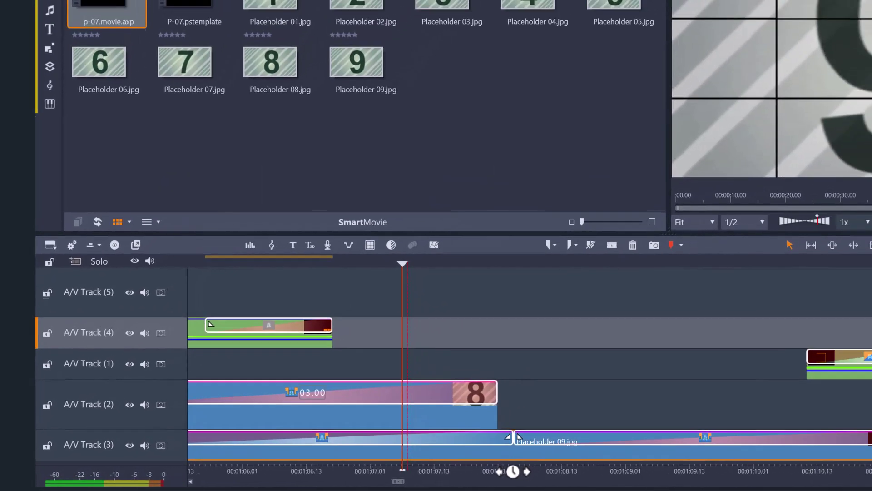
pyautogui.moveTo(513, 471); pyautogui.dragTo(394, 468)
pyautogui.moveTo(304, 474); pyautogui.dragTo(302, 474)
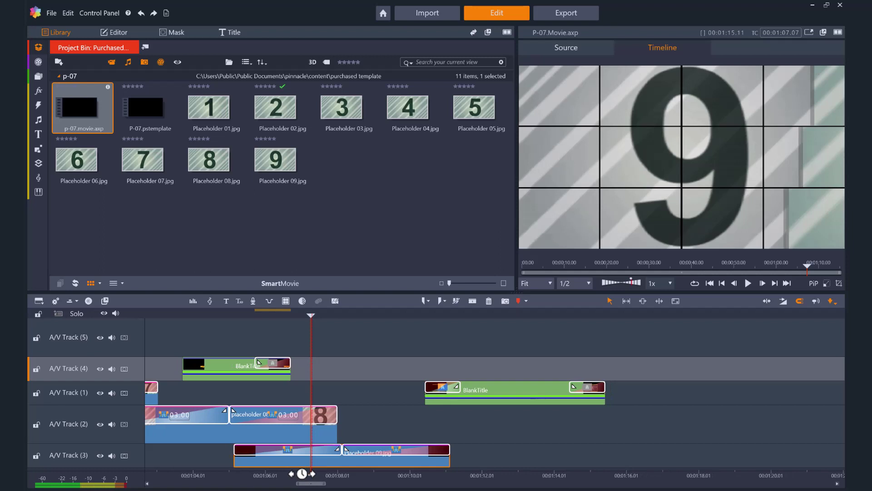
pyautogui.moveTo(302, 482); pyautogui.dragTo(150, 488)
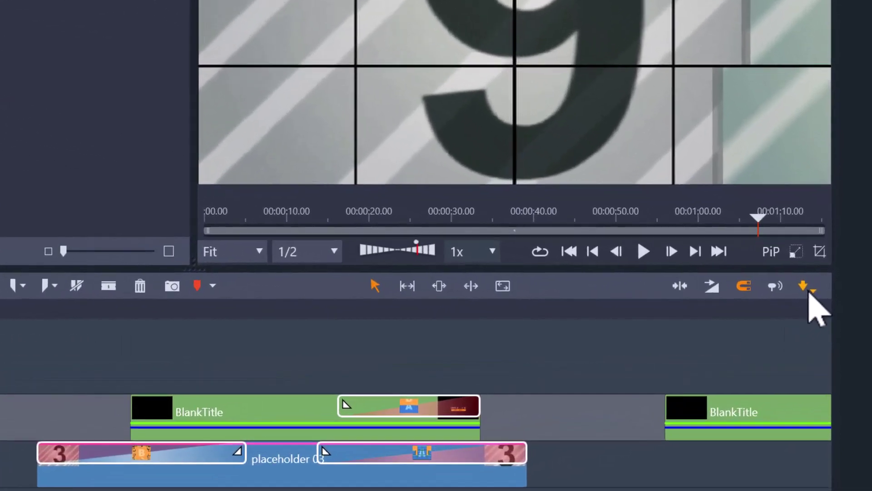
# - Switch the timeline's clip insertion mode to Replace
pyautogui.click(821, 295)
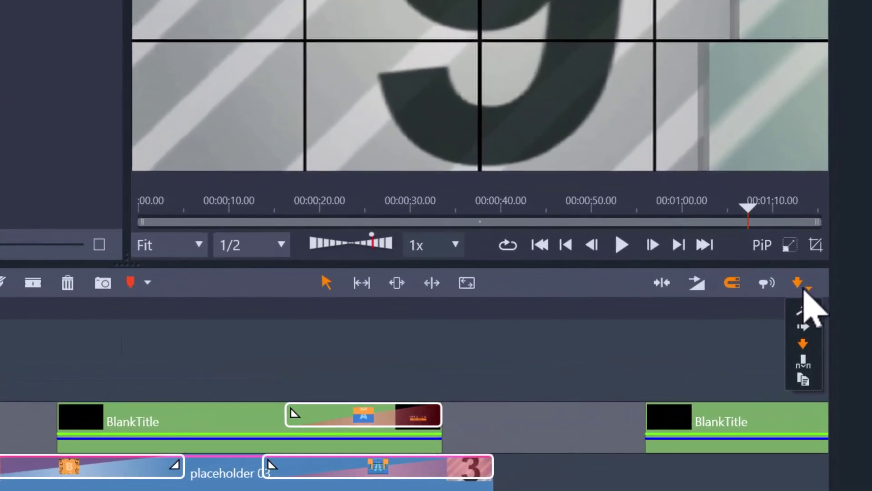
pyautogui.click(803, 379)
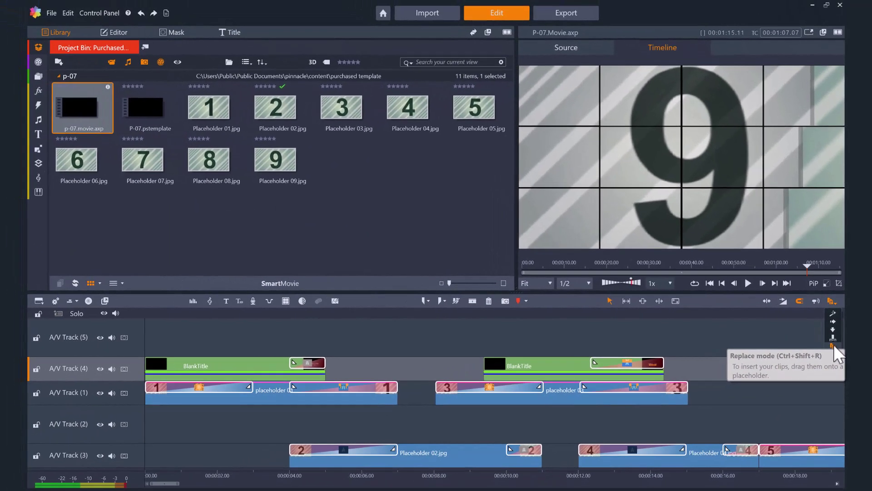
pyautogui.click(833, 345)
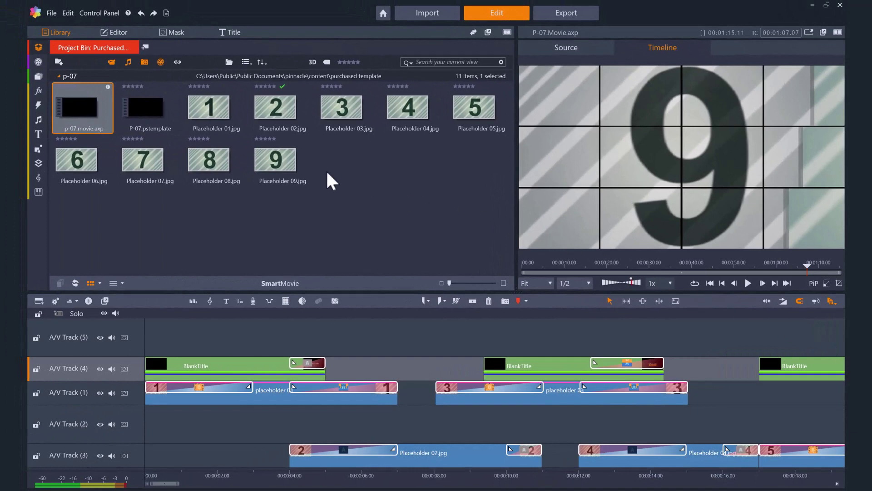
# - From the Wedding Slideshow bin, replace placeholders 1 and 2 with the Bride-1 and Mr and Mrs photos
pyautogui.moveTo(39, 49)
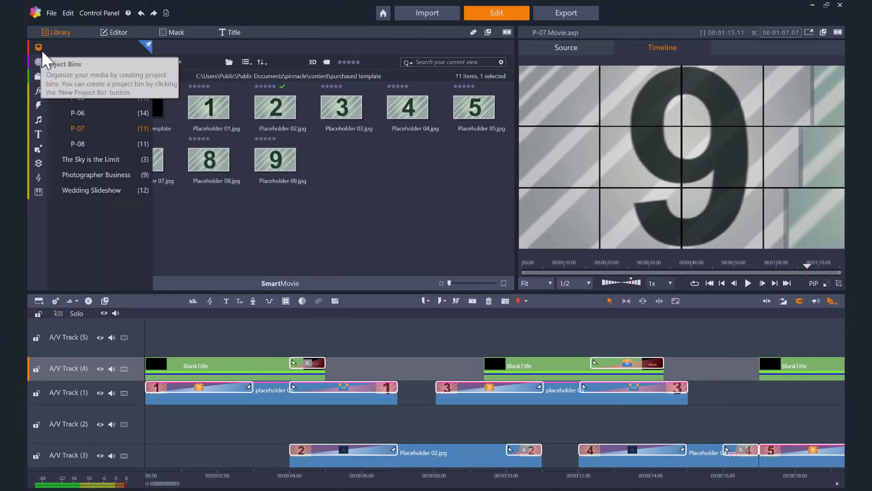
pyautogui.click(84, 190)
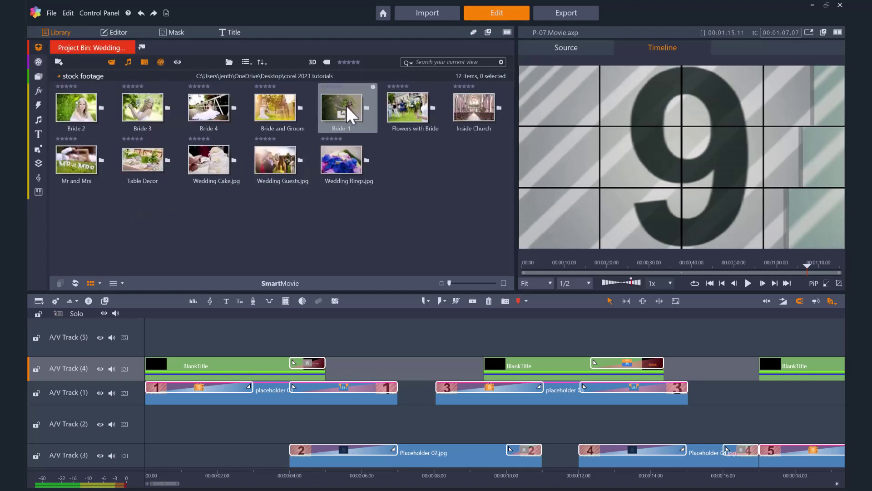
pyautogui.moveTo(342, 99); pyautogui.dragTo(249, 393)
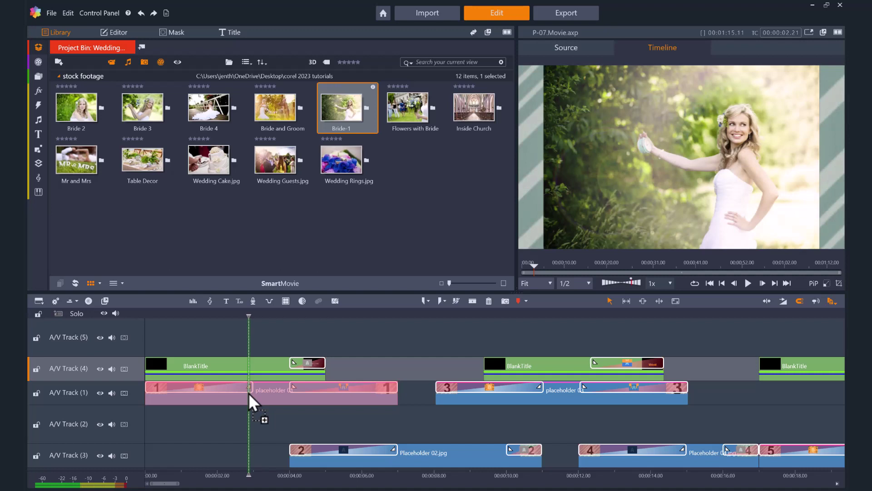
pyautogui.moveTo(249, 392); pyautogui.dragTo(249, 392)
pyautogui.moveTo(247, 328); pyautogui.dragTo(269, 329)
pyautogui.moveTo(76, 160); pyautogui.dragTo(413, 452)
pyautogui.moveTo(156, 114); pyautogui.dragTo(464, 392)
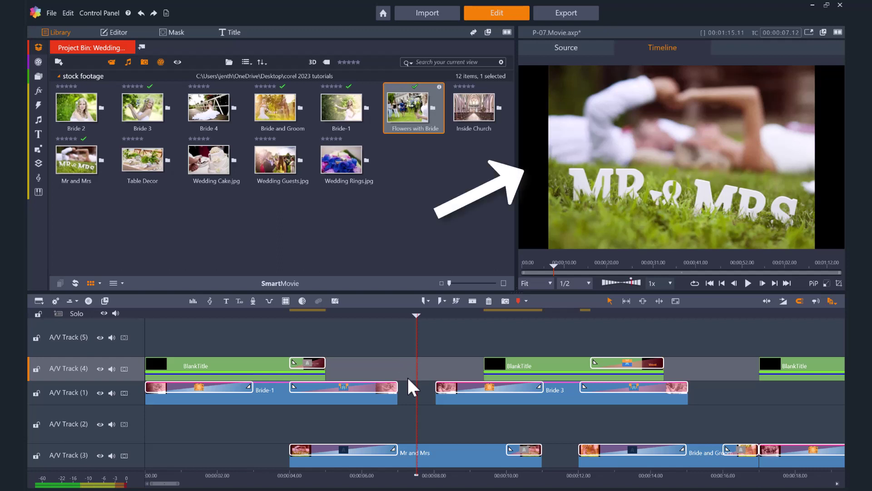
# - Scale the Mr and Mrs photo up in Scale Mode until it fills the frame
pyautogui.click(429, 459)
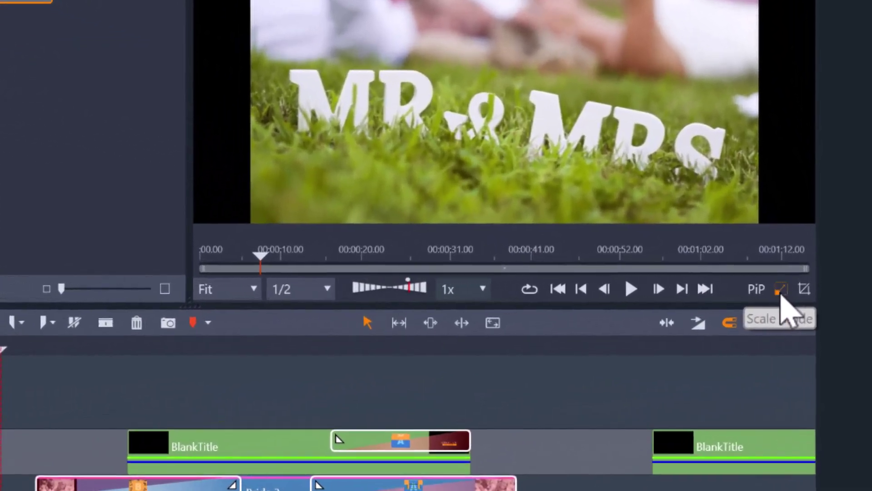
pyautogui.click(780, 291)
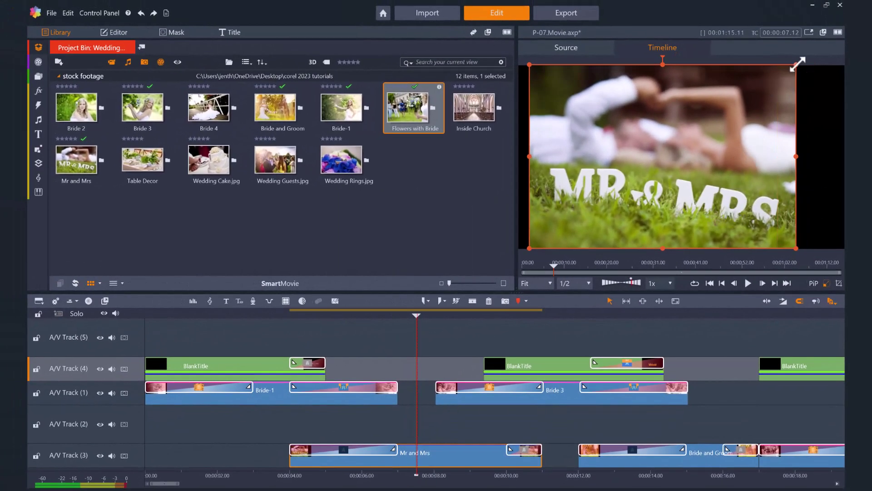
pyautogui.moveTo(797, 64); pyautogui.dragTo(842, 53)
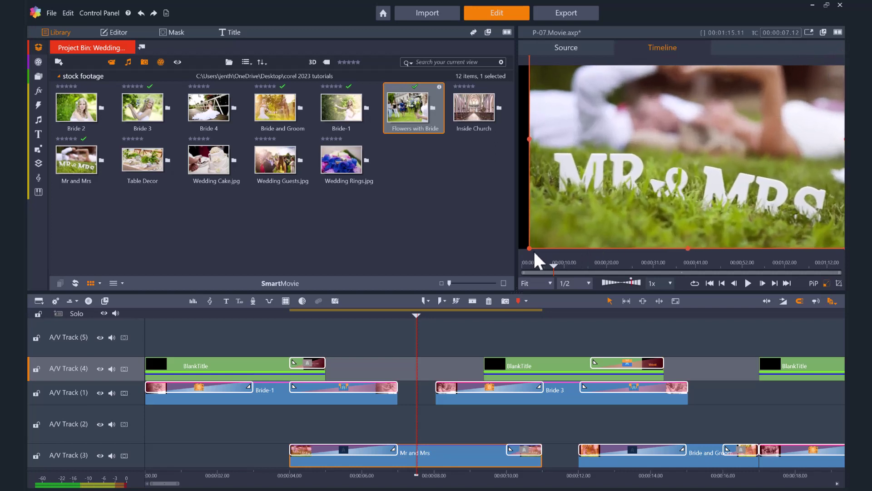
pyautogui.moveTo(528, 248); pyautogui.dragTo(514, 258)
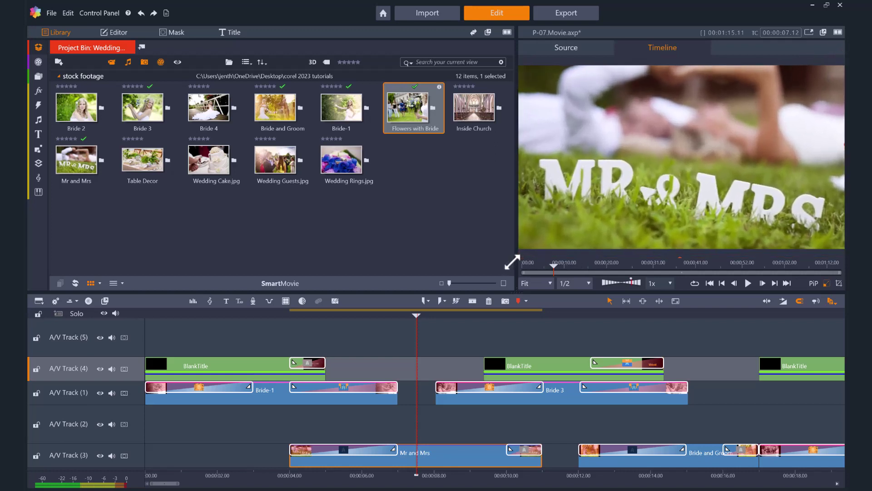
pyautogui.click(418, 315)
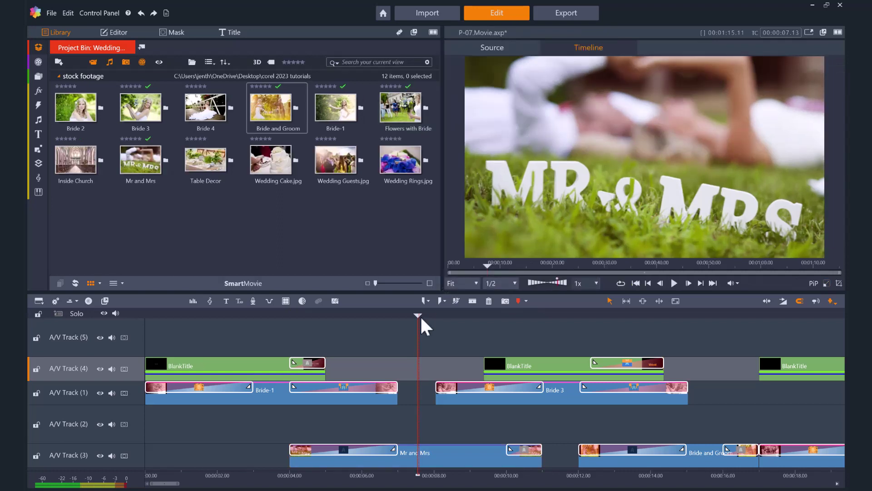
# - Open the first title and change its subtitle text to 'Our Wedding Day'
pyautogui.moveTo(419, 315); pyautogui.dragTo(288, 315)
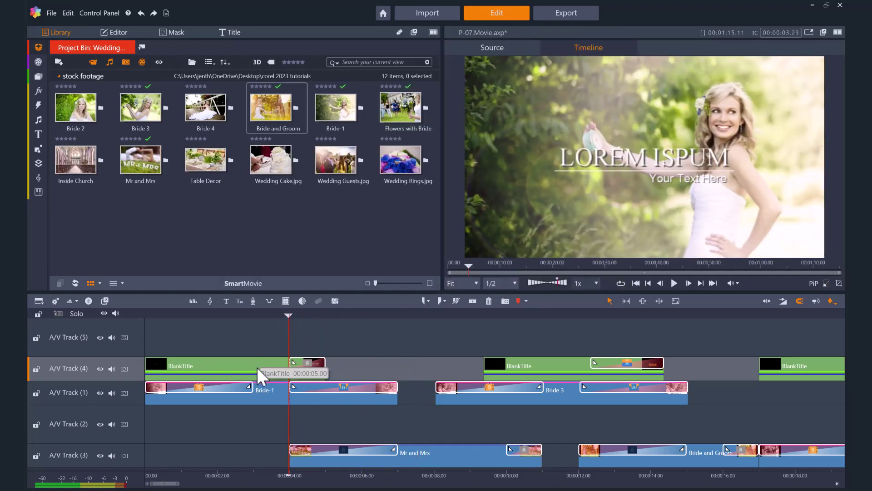
pyautogui.doubleClick(257, 367)
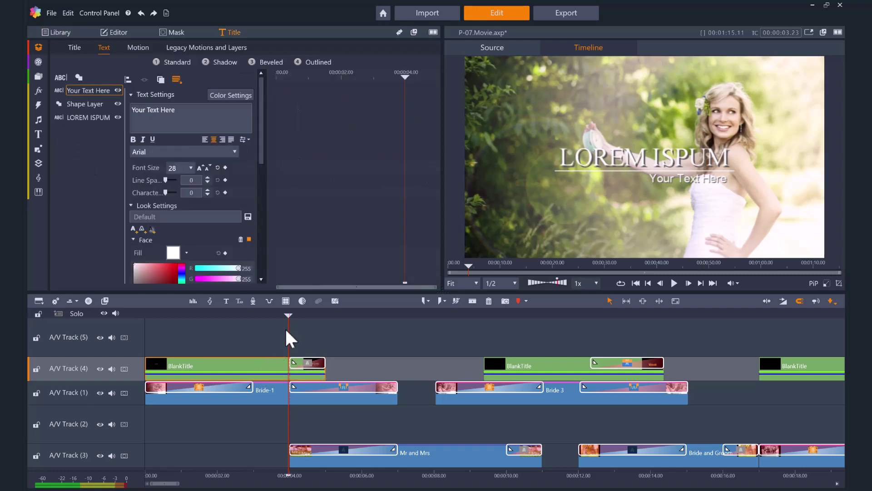
pyautogui.moveTo(287, 335); pyautogui.dragTo(265, 337)
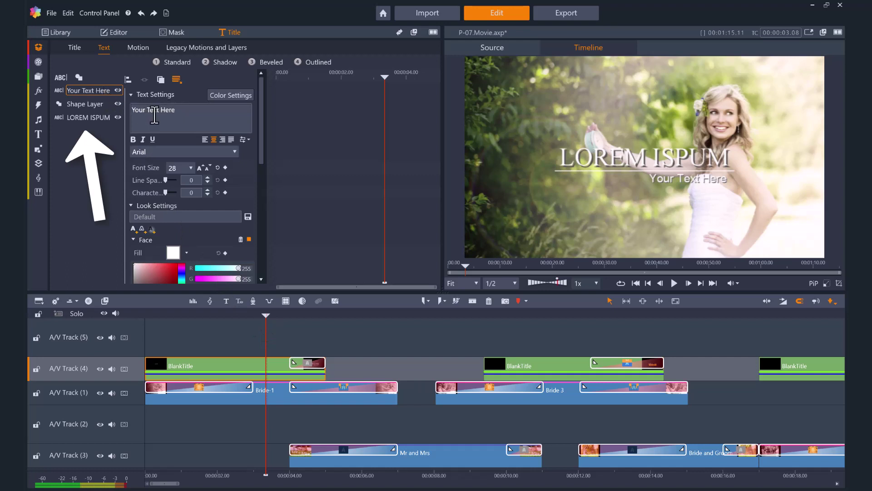
pyautogui.moveTo(184, 115); pyautogui.dragTo(127, 111)
pyautogui.write('Our Wedding Day')
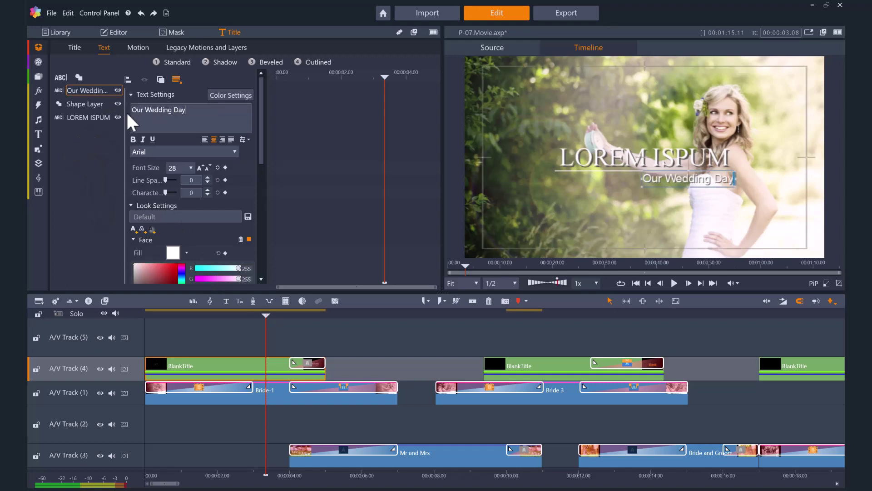
# - Replace the LOREM ISPUM main title text with the couple's names
pyautogui.click(103, 116)
pyautogui.hotkey('ctrl', 'a')
pyautogui.write('Lauren & Ben')
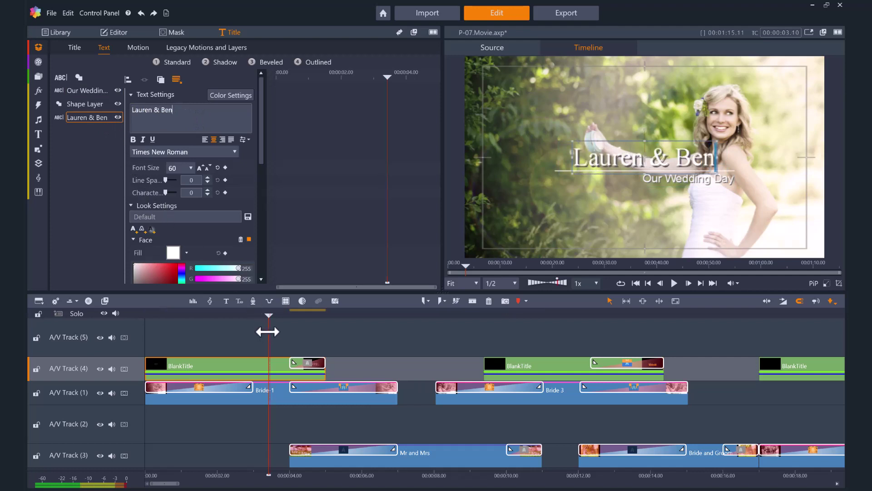
# - On the second title, hide the LOREM ISPUM layer and set the caption to 'The Beautiful Bride'
pyautogui.moveTo(268, 332); pyautogui.dragTo(561, 369)
pyautogui.click(552, 367)
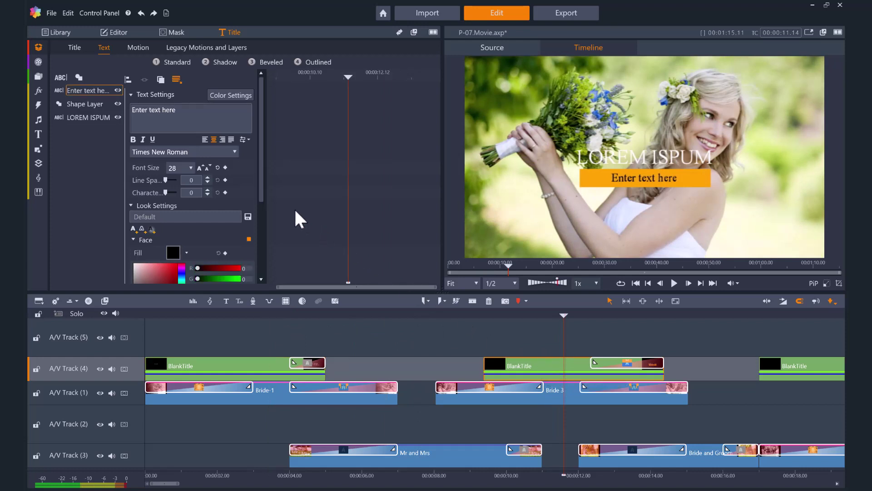
pyautogui.rightClick(97, 116)
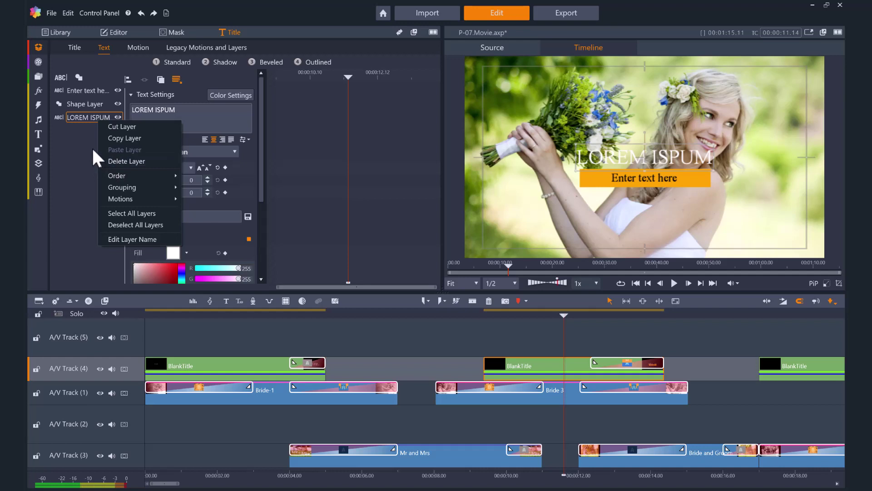
pyautogui.press('Escape')
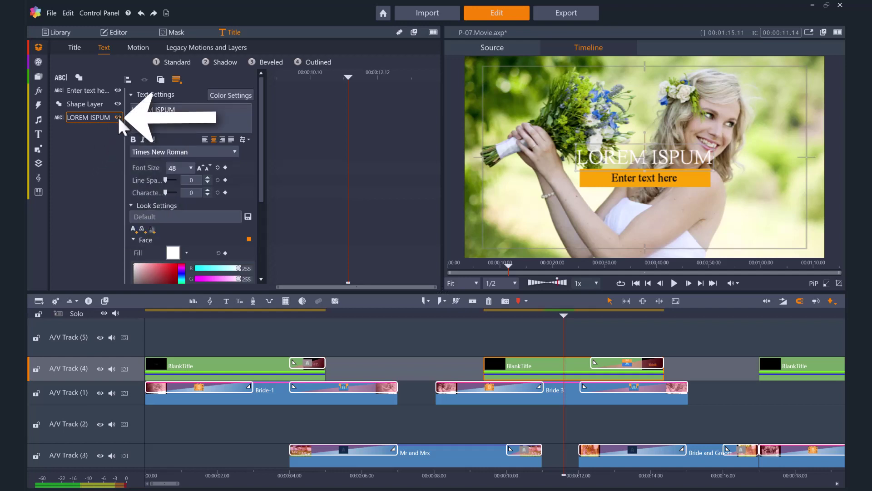
pyautogui.click(117, 117)
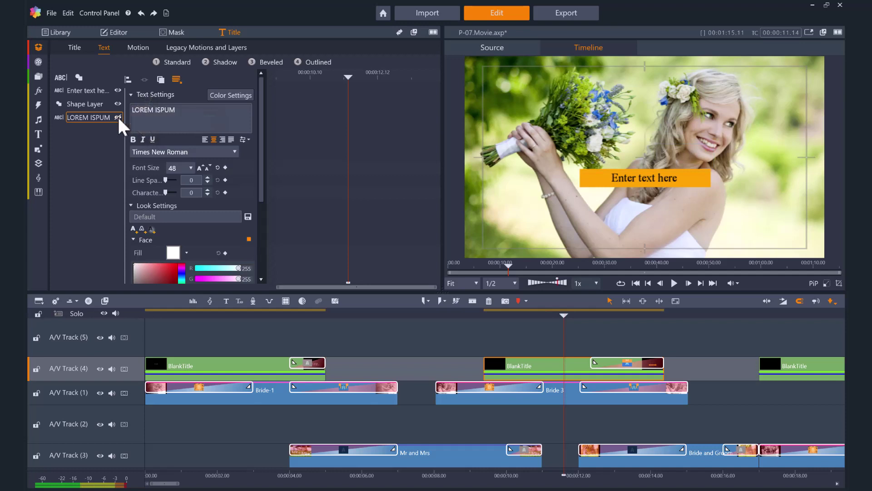
pyautogui.click(94, 91)
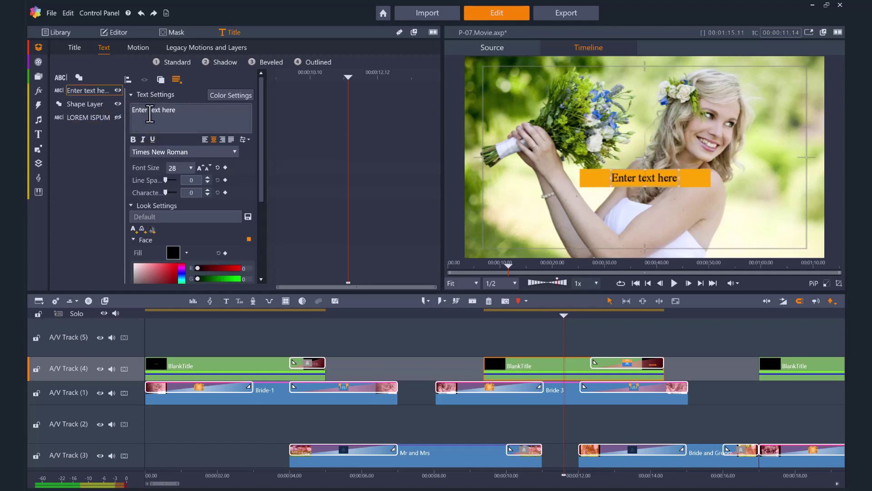
pyautogui.write('The Beautiful Bride')
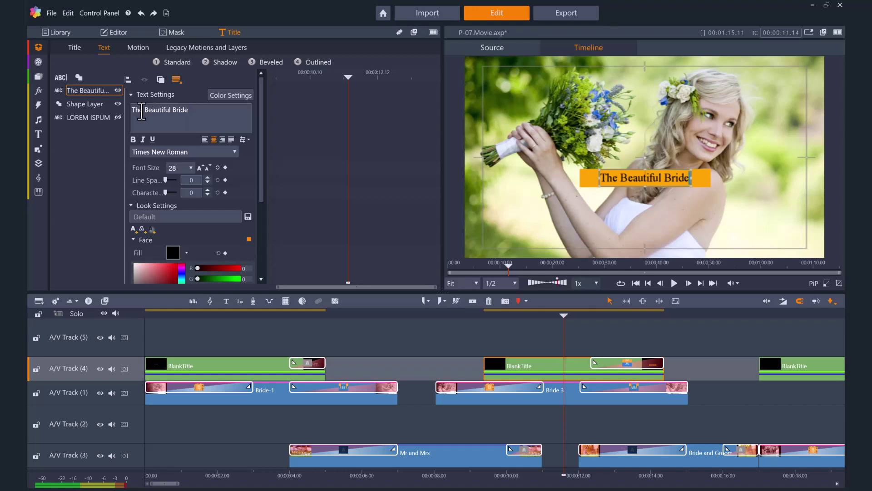
# - Fill the caption's shape layer with eyedropper-sampled blue (53, 118, 205)
pyautogui.click(89, 104)
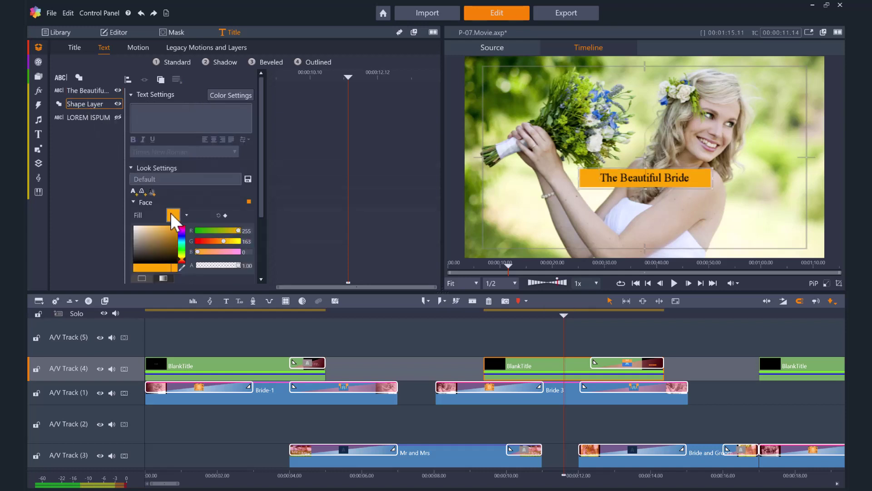
pyautogui.moveTo(181, 236); pyautogui.dragTo(181, 255)
pyautogui.click(181, 268)
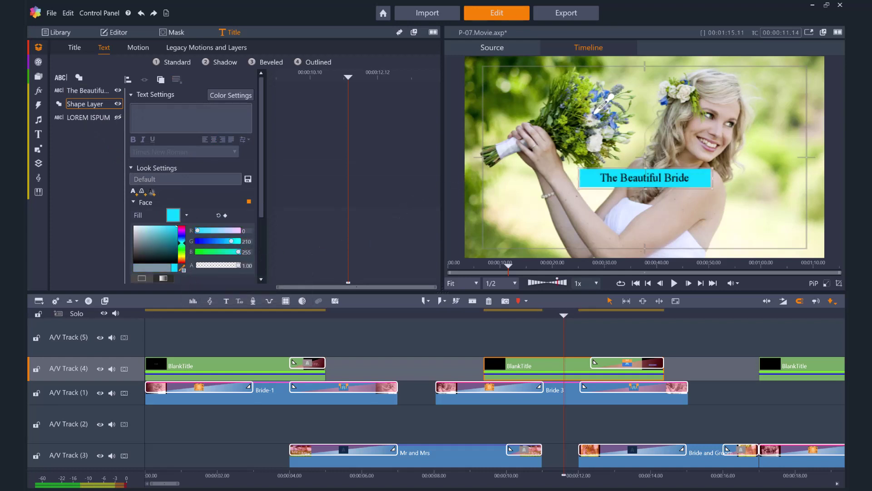
pyautogui.click(454, 398)
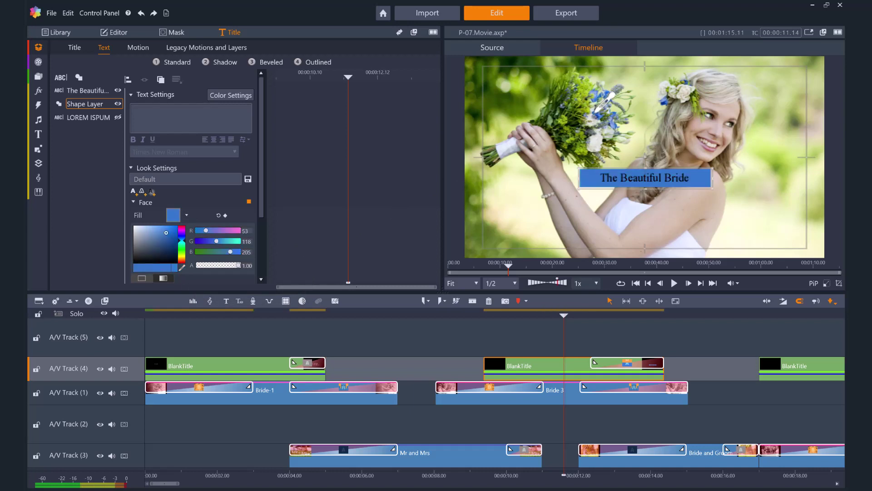
# - Save the project under the new name 'Wedding Slideshow.Movie'
pyautogui.click(52, 13)
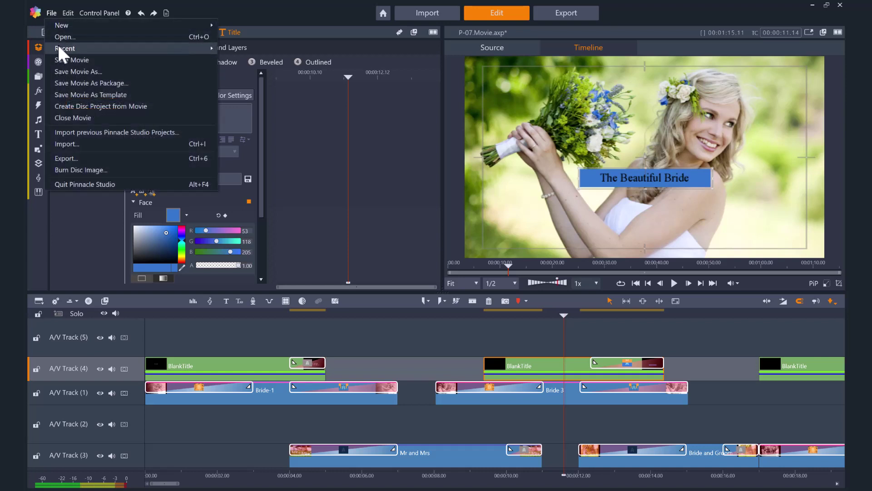
pyautogui.press('Return')
pyautogui.moveTo(414, 253); pyautogui.dragTo(399, 253)
pyautogui.write('Wedding Slideshow.Movie')
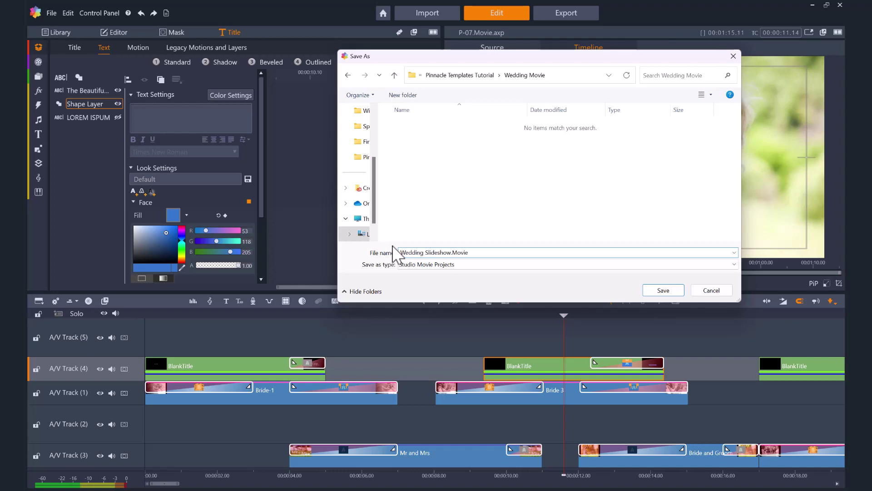
pyautogui.click(655, 293)
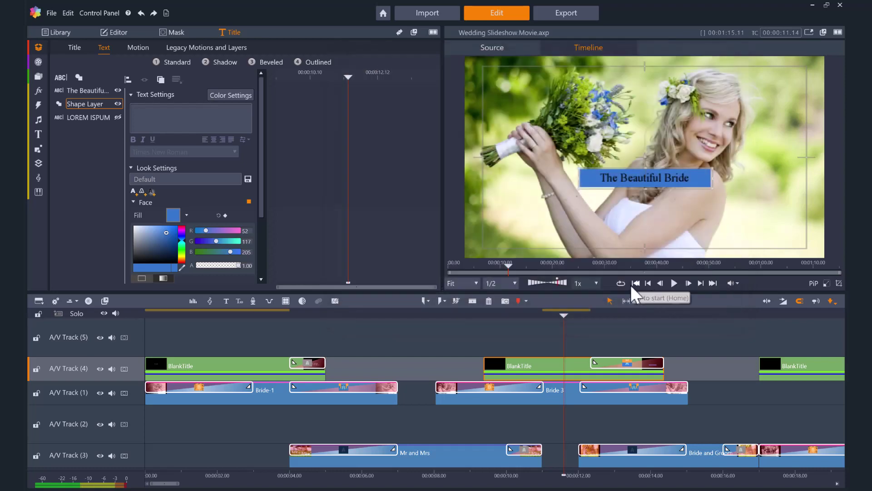
# - Export the wedding slideshow using the HD 1080p H.264 preset
pyautogui.click(579, 10)
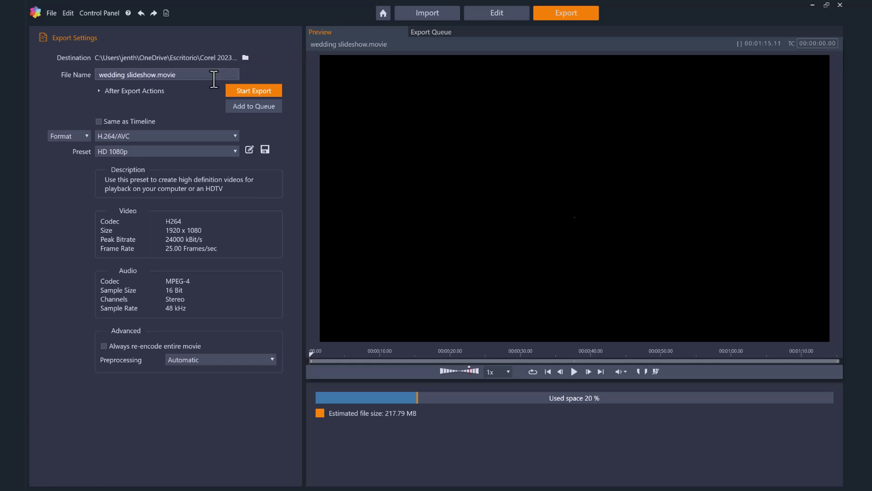
pyautogui.click(213, 152)
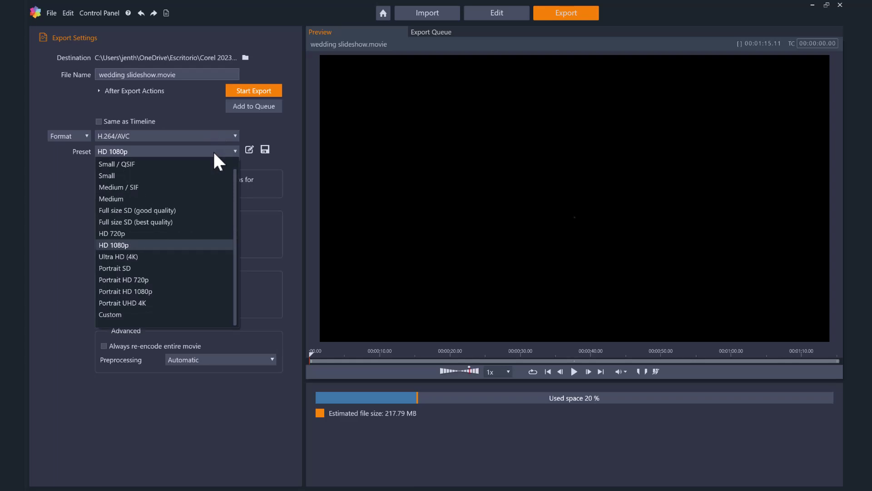
pyautogui.click(214, 153)
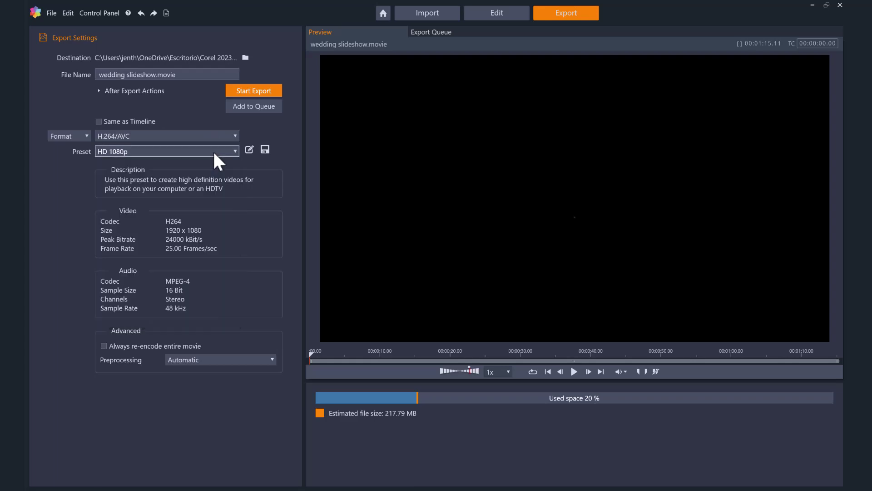
pyautogui.click(231, 91)
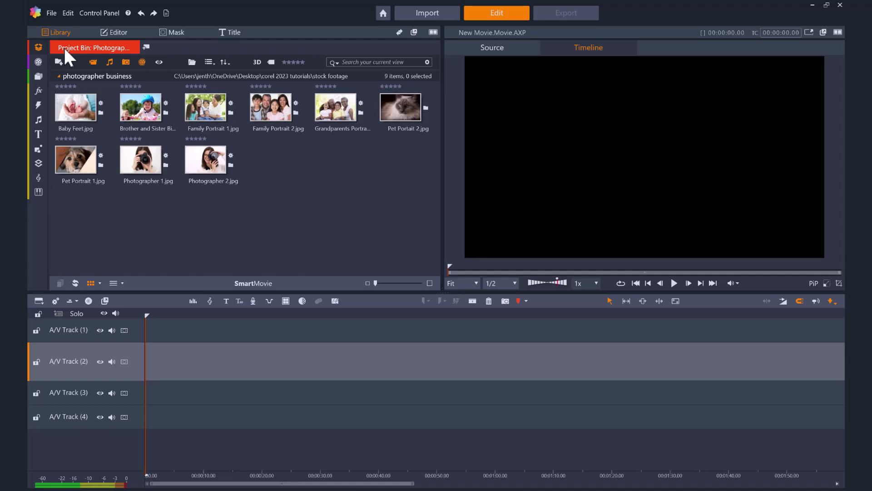
# - Load p-08.movie.axp from the P-08 bin onto the timeline and zoom in on its clips
pyautogui.click(63, 46)
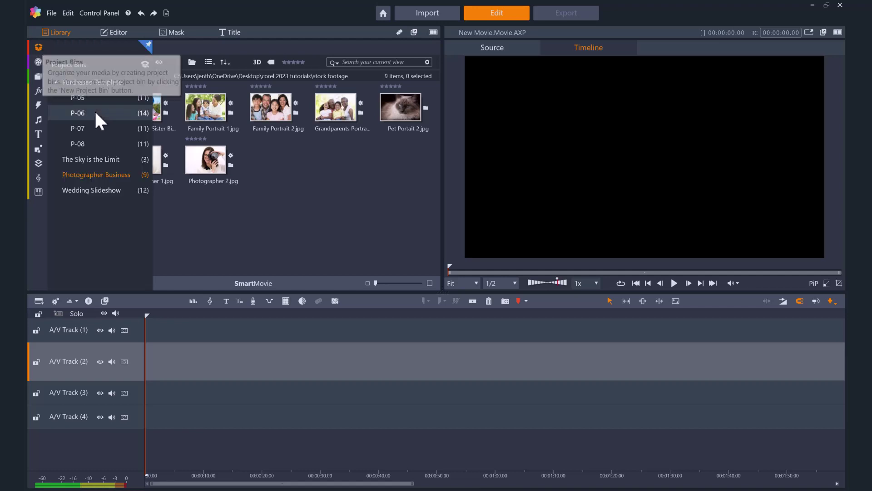
pyautogui.click(93, 144)
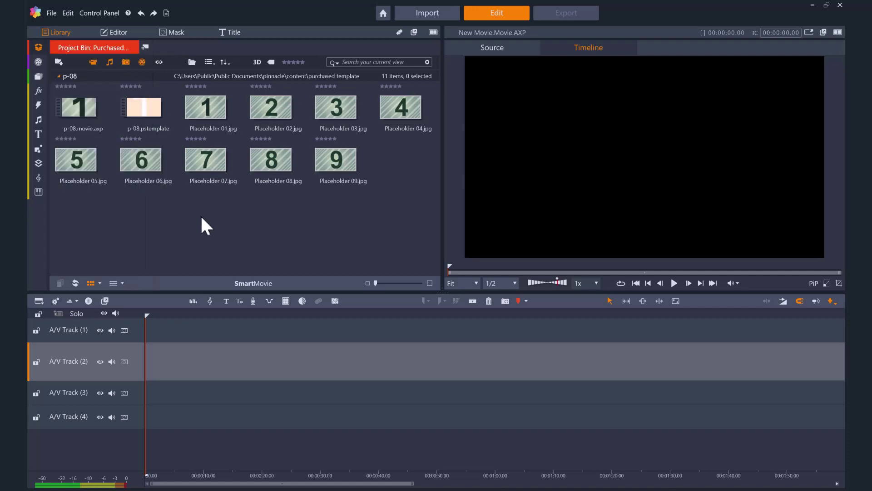
pyautogui.doubleClick(95, 108)
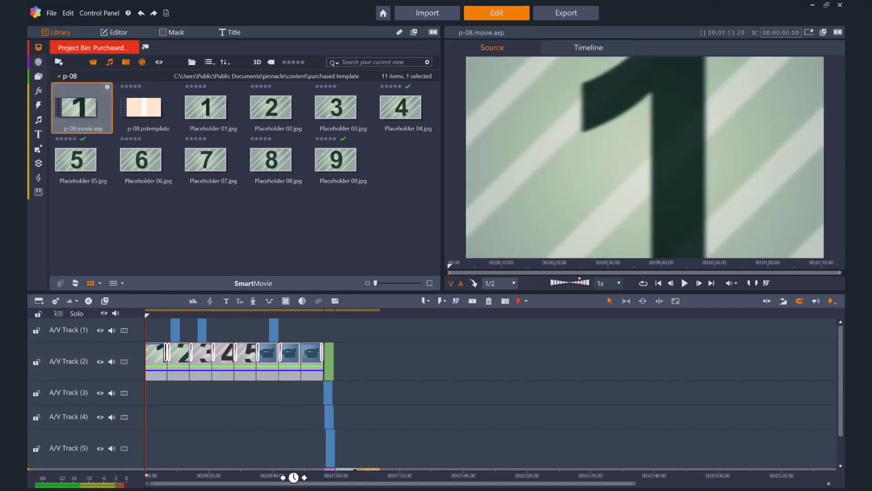
pyautogui.moveTo(293, 478); pyautogui.dragTo(718, 456)
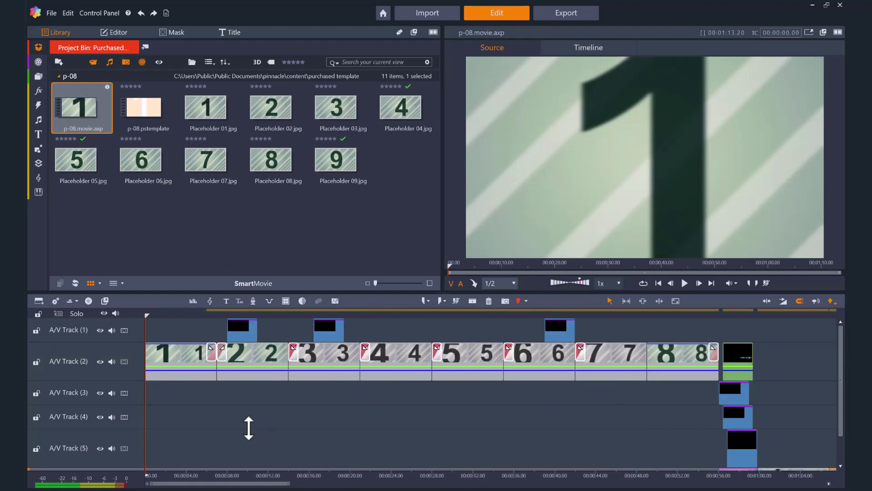
pyautogui.moveTo(145, 315); pyautogui.dragTo(178, 316)
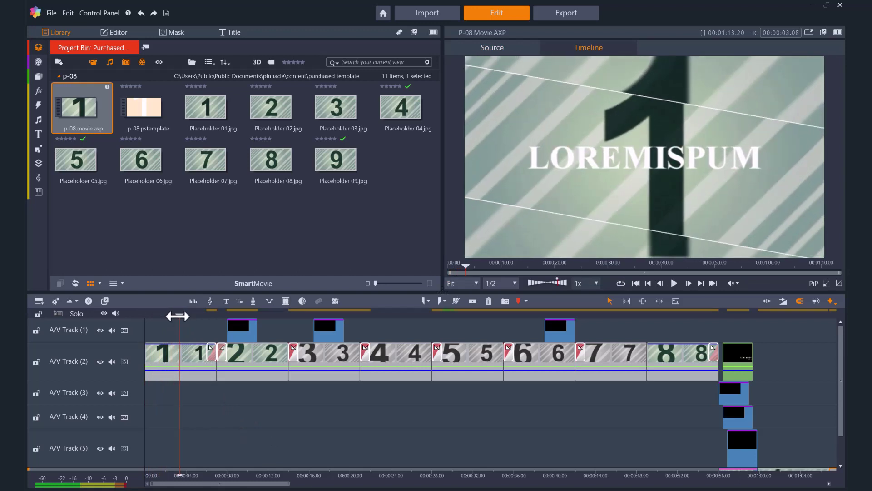
# - Open the first template clip's sub movie and load the Photographer Business bin
pyautogui.rightClick(175, 356)
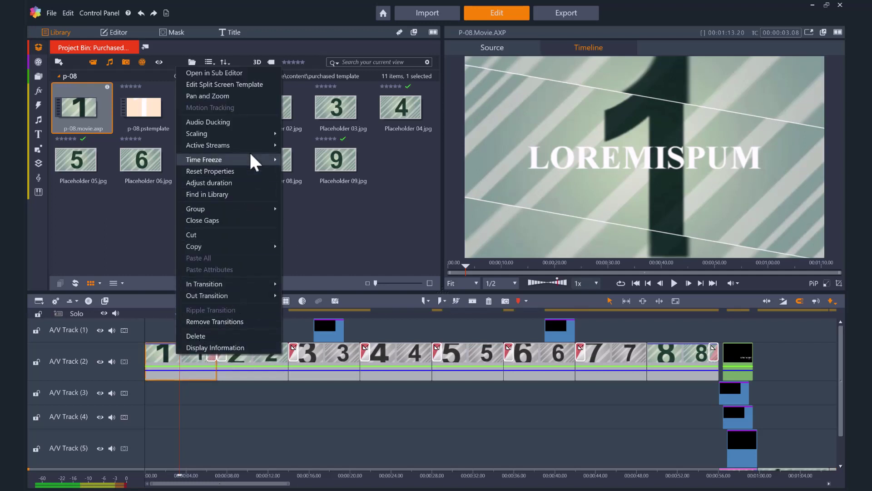
pyautogui.click(250, 73)
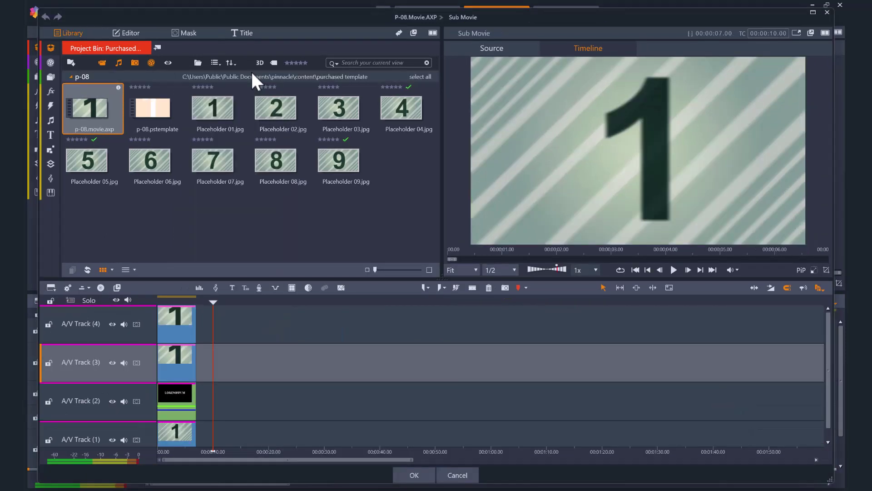
pyautogui.click(50, 46)
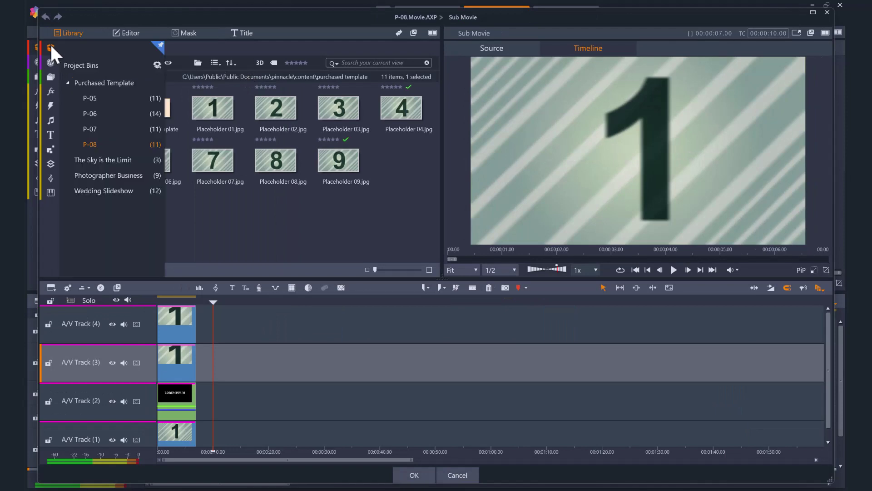
pyautogui.click(110, 178)
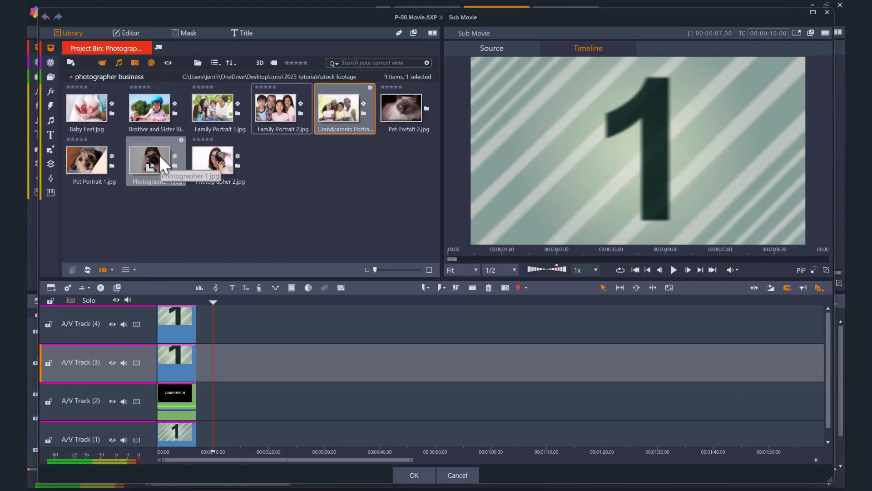
# - Put Photographer 1.jpg on A/V Tracks 4 and 3, then preview the result
pyautogui.moveTo(160, 157); pyautogui.dragTo(180, 315)
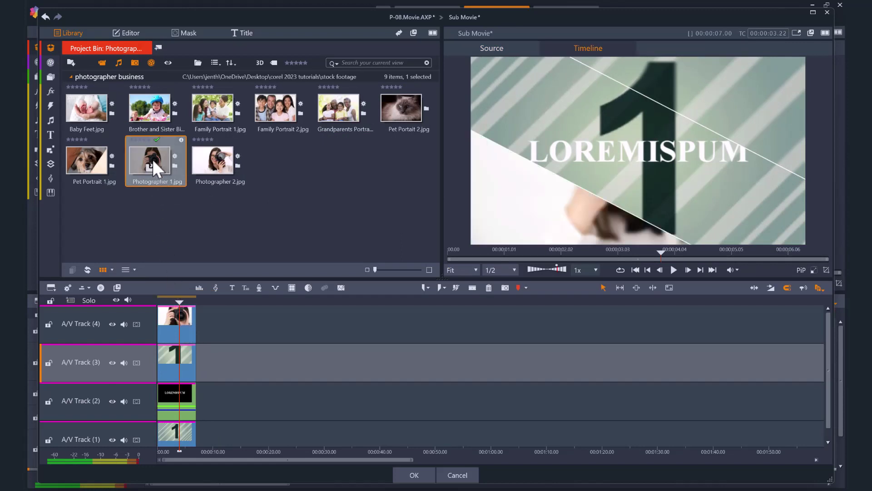
pyautogui.moveTo(156, 161); pyautogui.dragTo(168, 441)
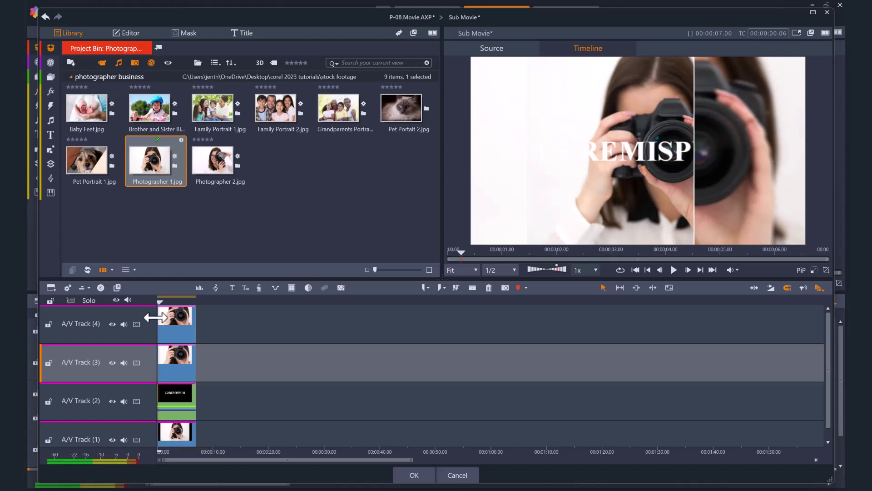
pyautogui.click(674, 271)
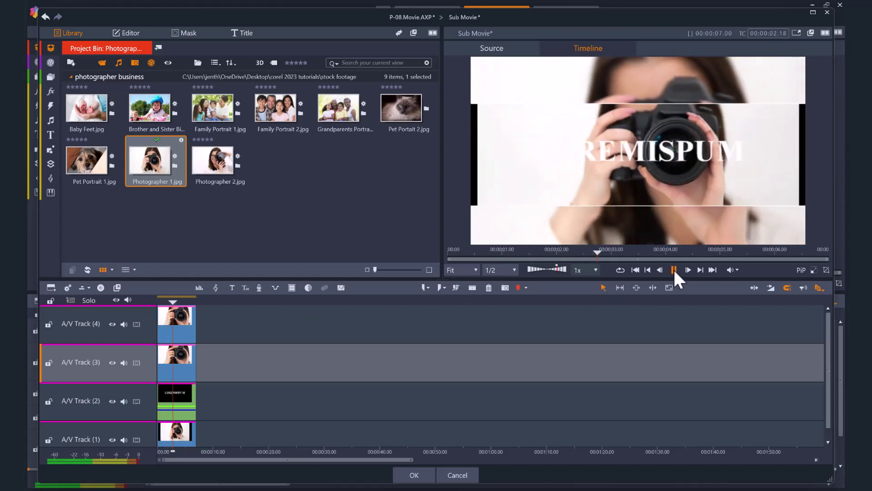
pyautogui.click(674, 271)
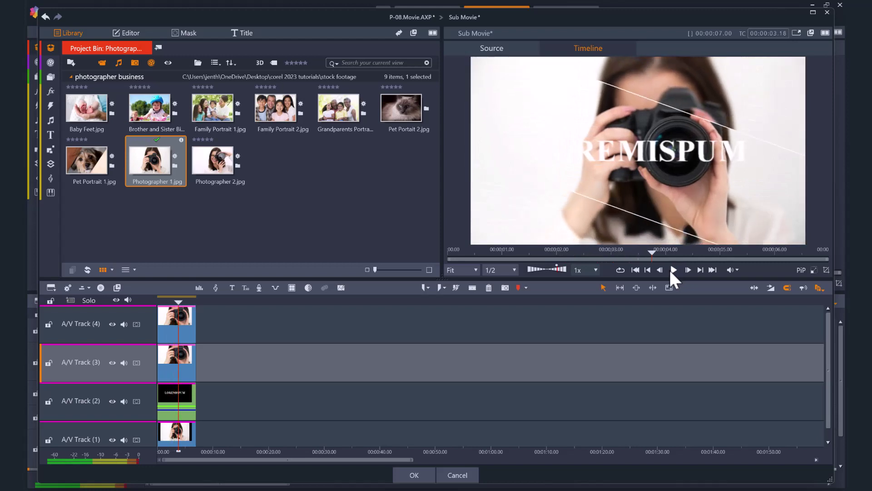
# - Replace the LOREMISPUM title text with the photographer's name in dark red
pyautogui.doubleClick(184, 397)
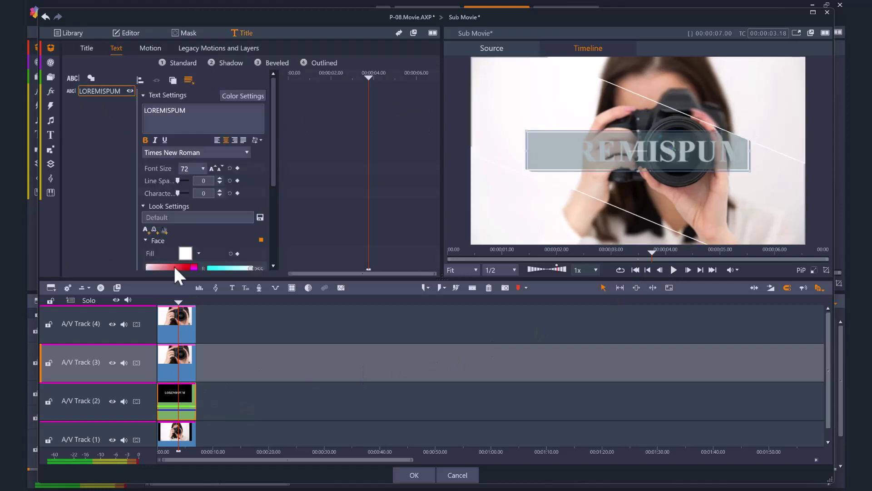
pyautogui.scroll(-2, 186, 245)
pyautogui.click(189, 232)
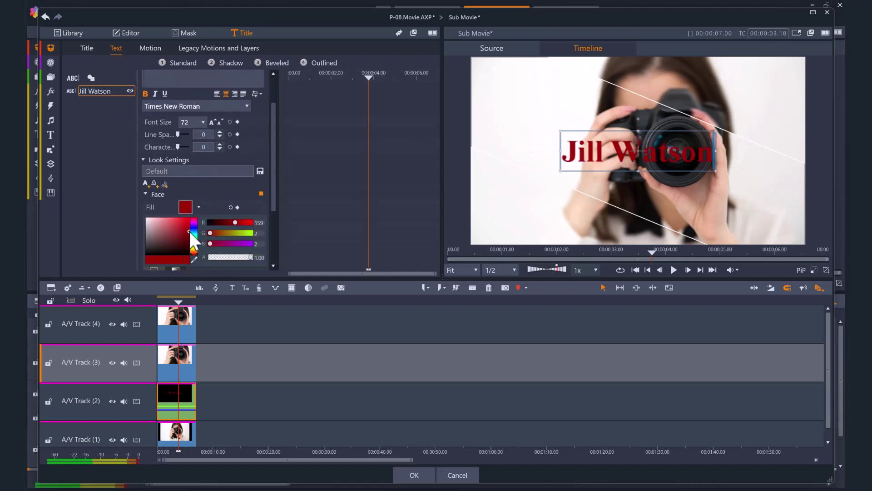
# - Add a smaller 'Professional Photographer' line at font size 36 and confirm the title
pyautogui.click(75, 77)
pyautogui.write('Professional Photographer')
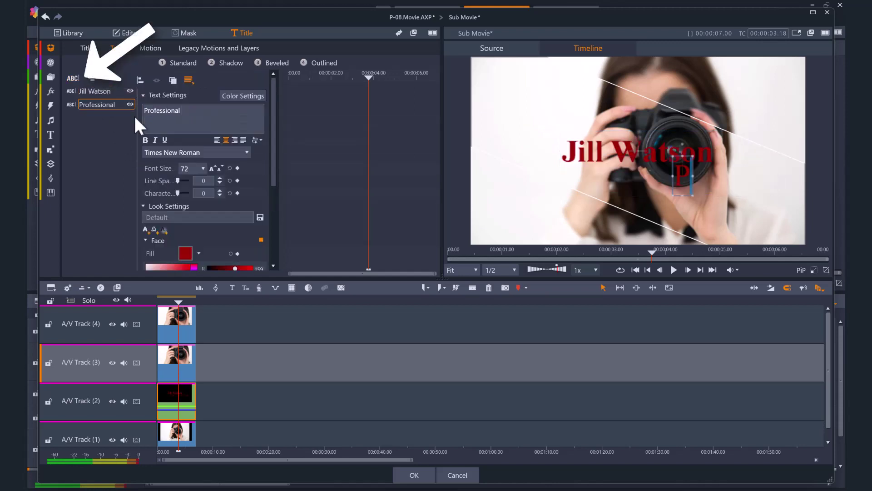
pyautogui.click(203, 169)
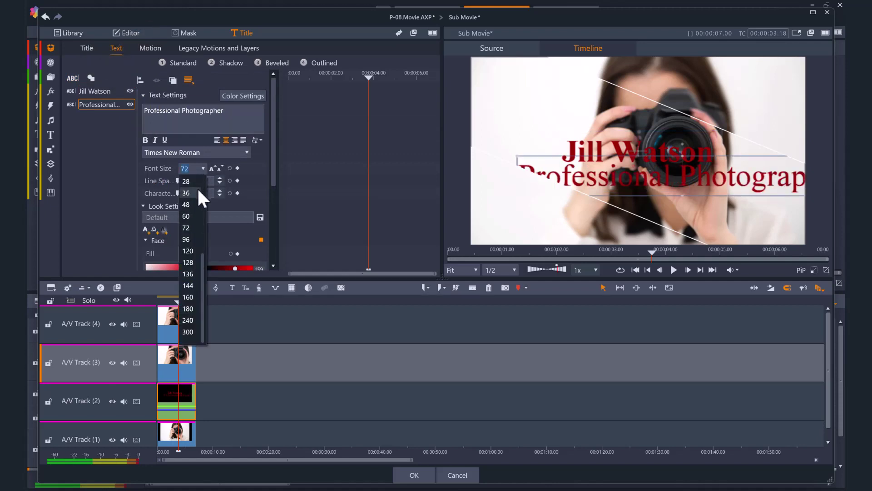
pyautogui.click(197, 190)
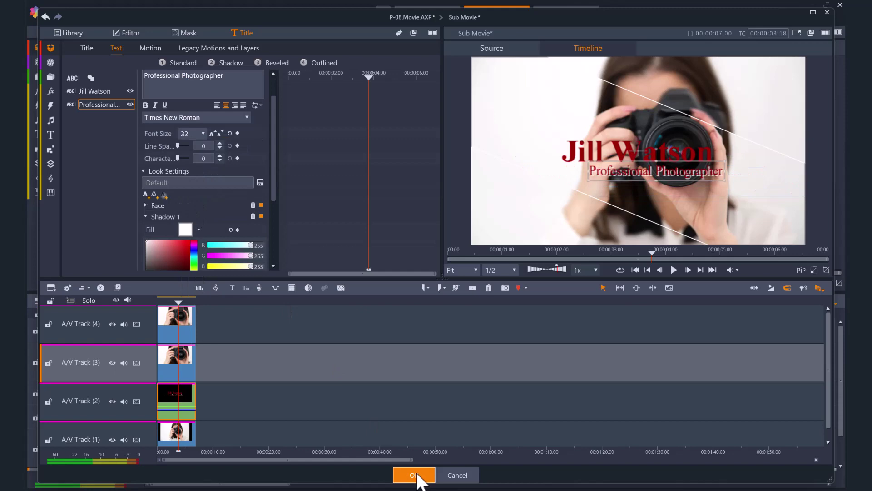
pyautogui.click(414, 475)
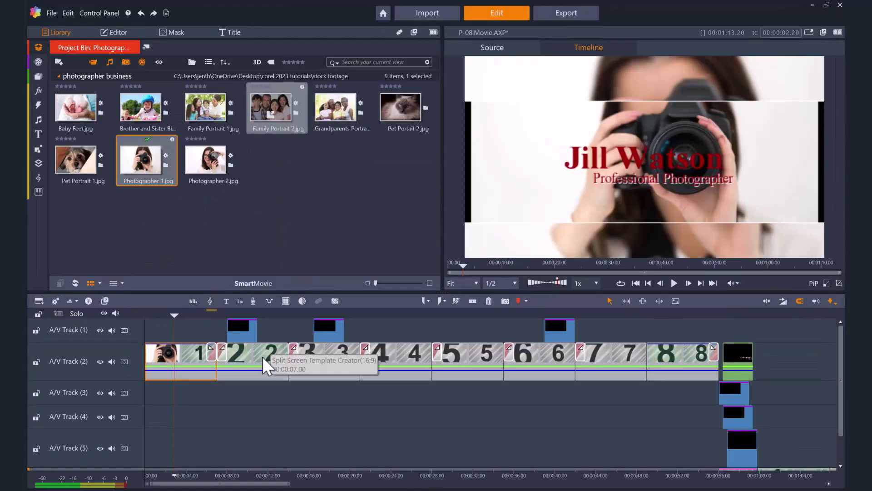
# - In the second section's sub movie, put Family Portrait 2.jpg on Tracks 4 and 3 and hide Track 2's title
pyautogui.rightClick(265, 360)
pyautogui.click(282, 75)
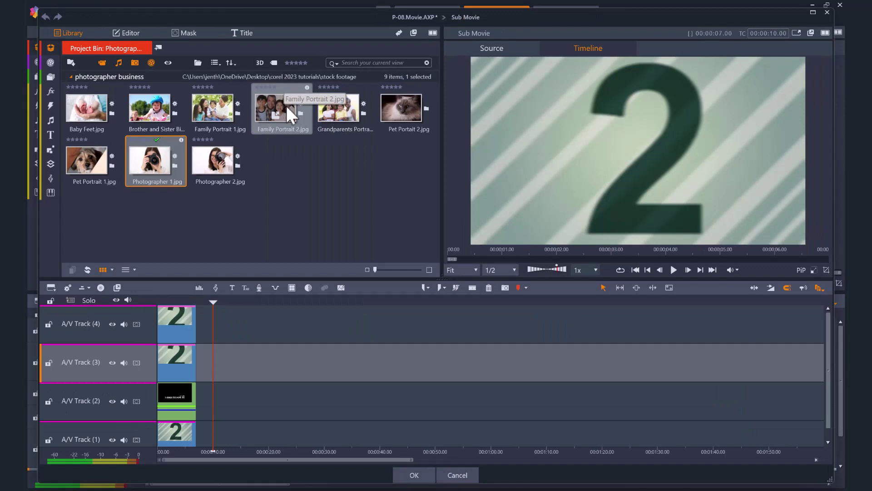
pyautogui.moveTo(291, 116); pyautogui.dragTo(179, 318)
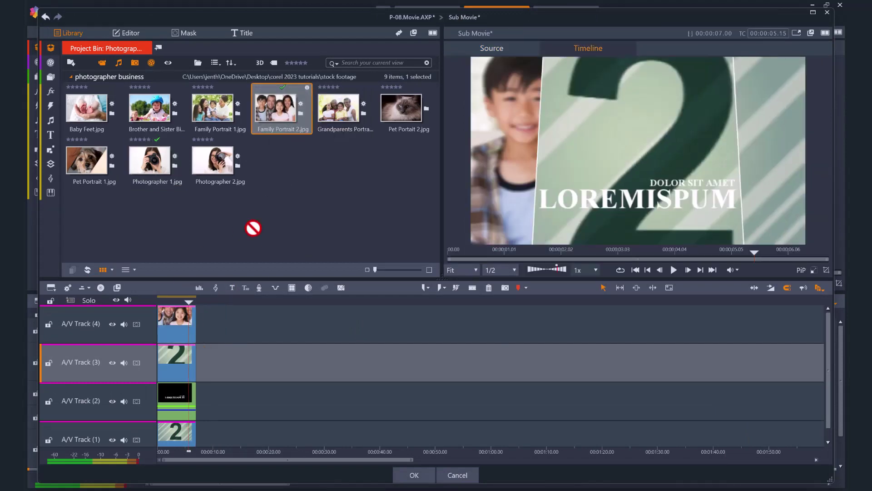
pyautogui.moveTo(293, 136); pyautogui.dragTo(176, 361)
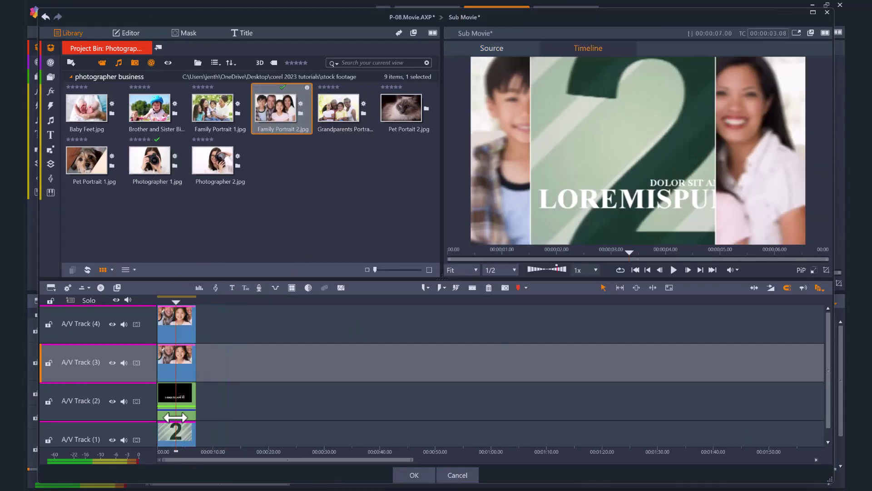
pyautogui.click(113, 401)
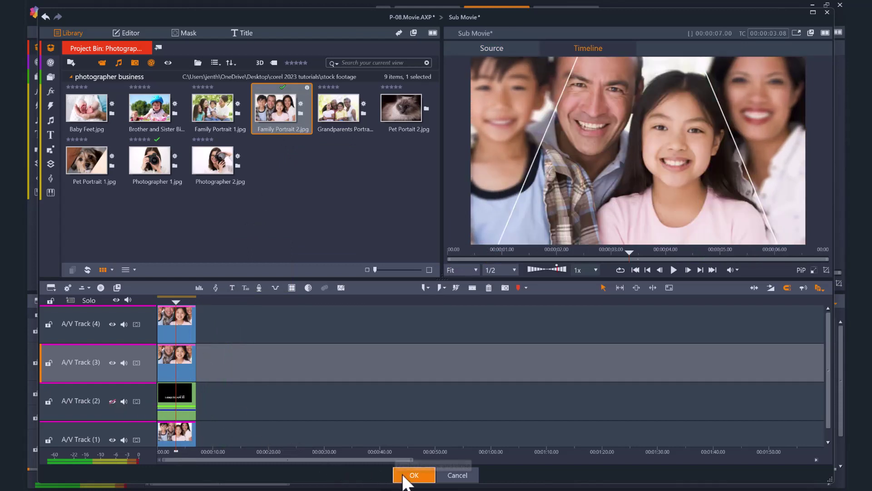
pyautogui.click(403, 476)
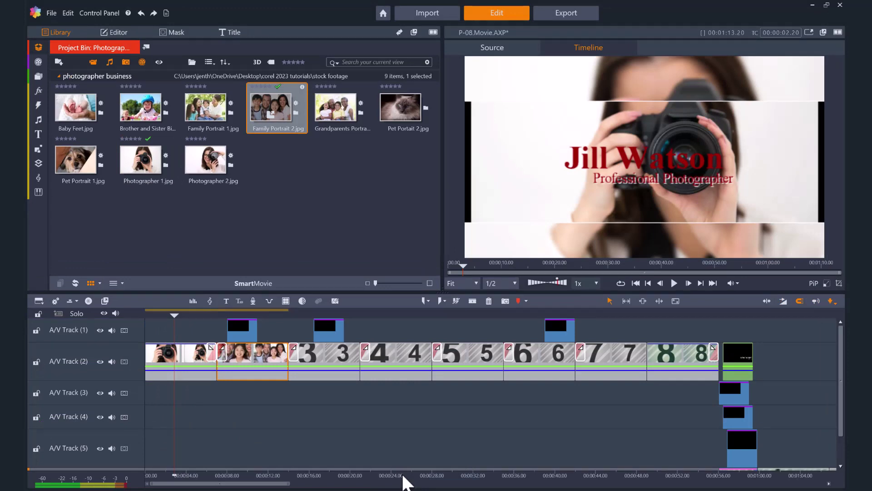
# - With the playhead on section two, switch the clip insertion mode to Replace
pyautogui.moveTo(175, 315); pyautogui.dragTo(239, 318)
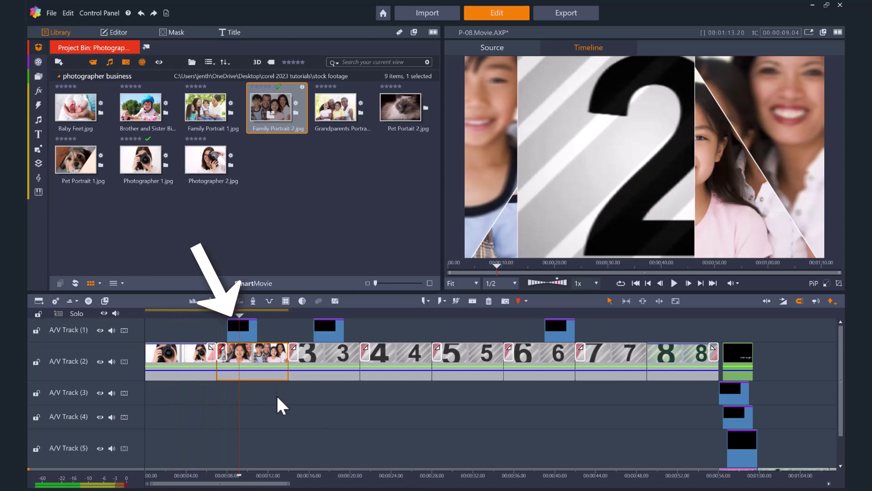
pyautogui.click(833, 302)
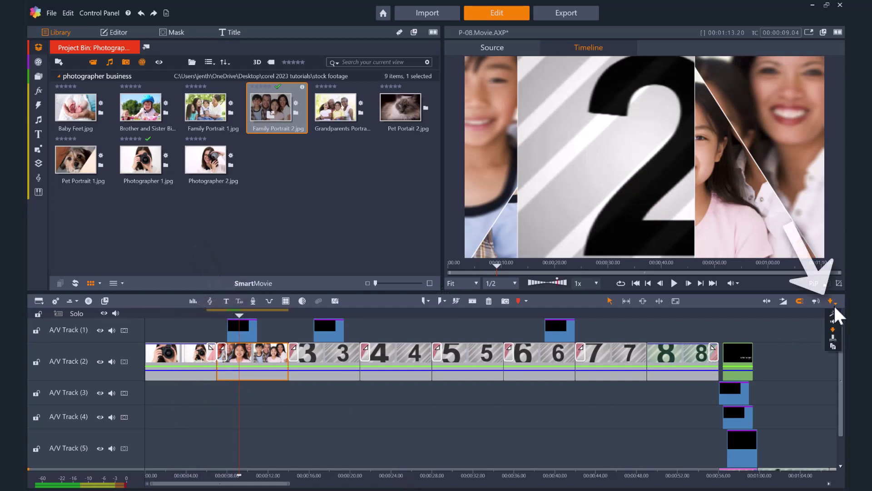
pyautogui.click(833, 346)
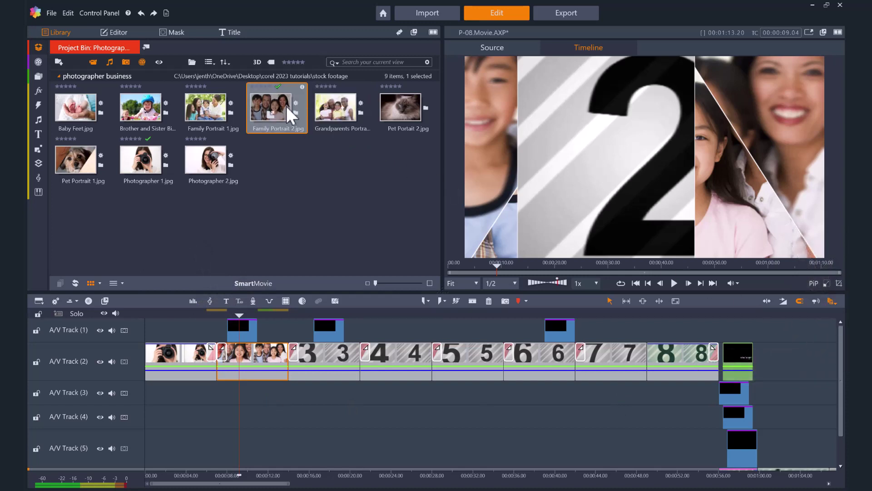
# - Drop Family Portrait 2.jpg onto Track 1 over section two and play it back
pyautogui.moveTo(291, 115); pyautogui.dragTo(251, 327)
pyautogui.click(211, 314)
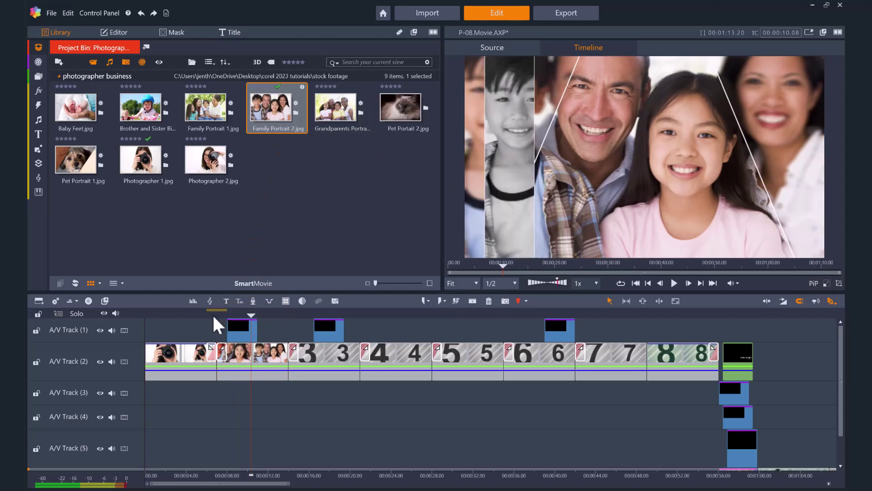
pyautogui.click(674, 283)
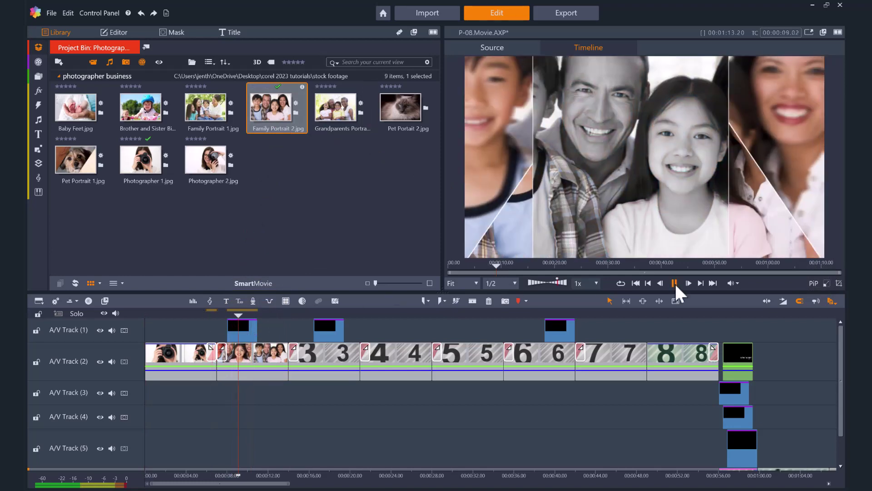